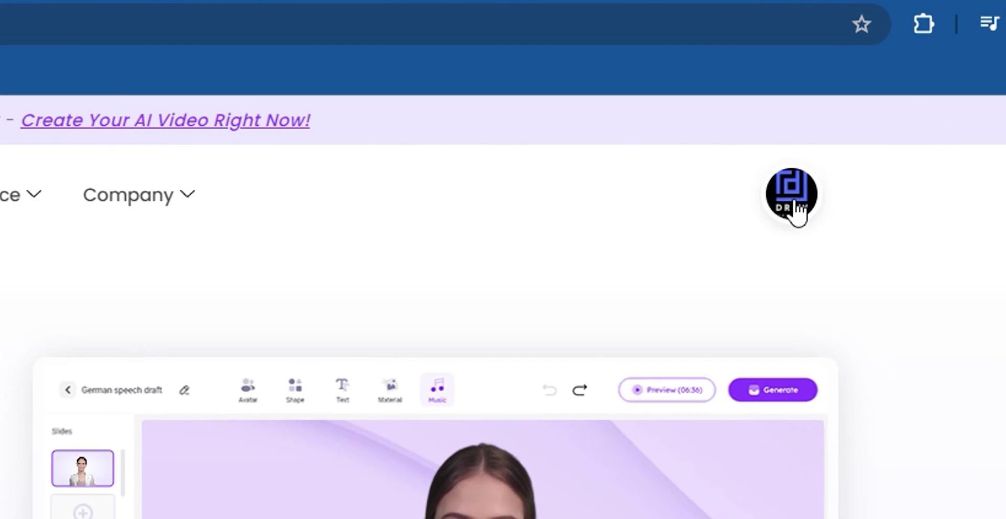
# Enter the Vidnoz AI app from the account avatar and start AI Talking Photo from Tools
pyautogui.rightClick(791, 207)
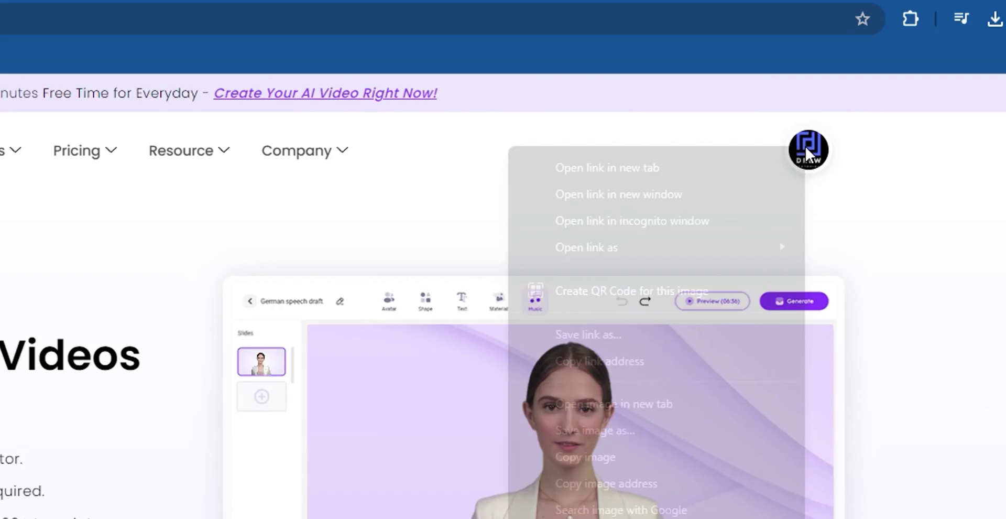
pyautogui.click(792, 207)
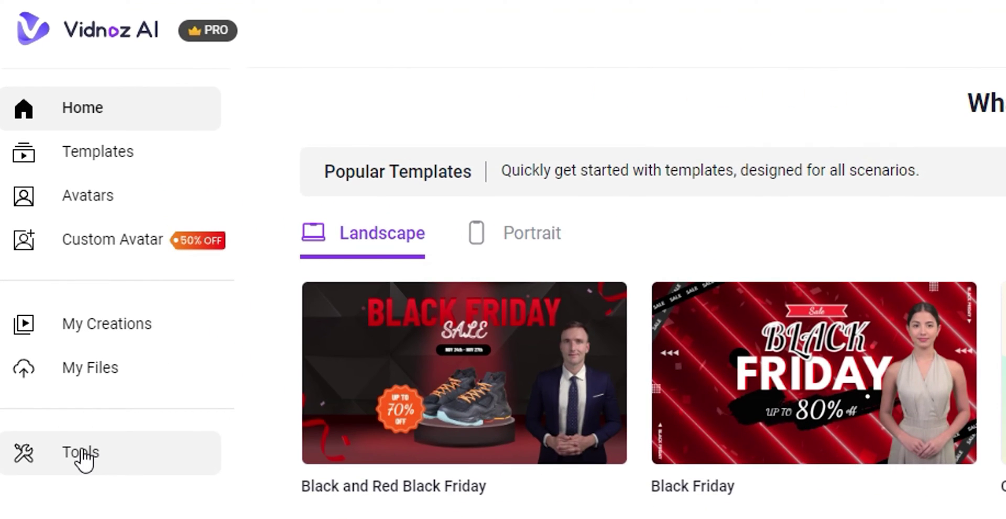
pyautogui.click(83, 453)
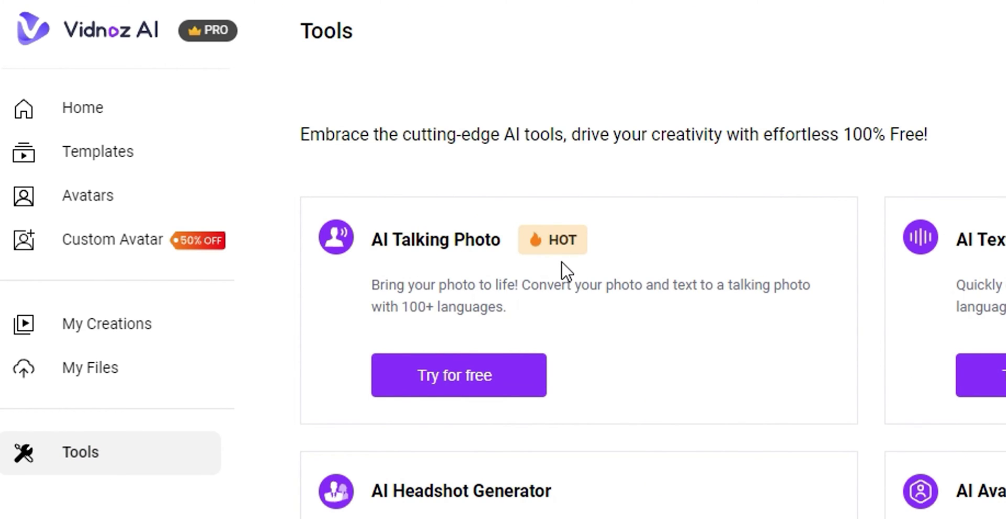
pyautogui.click(446, 388)
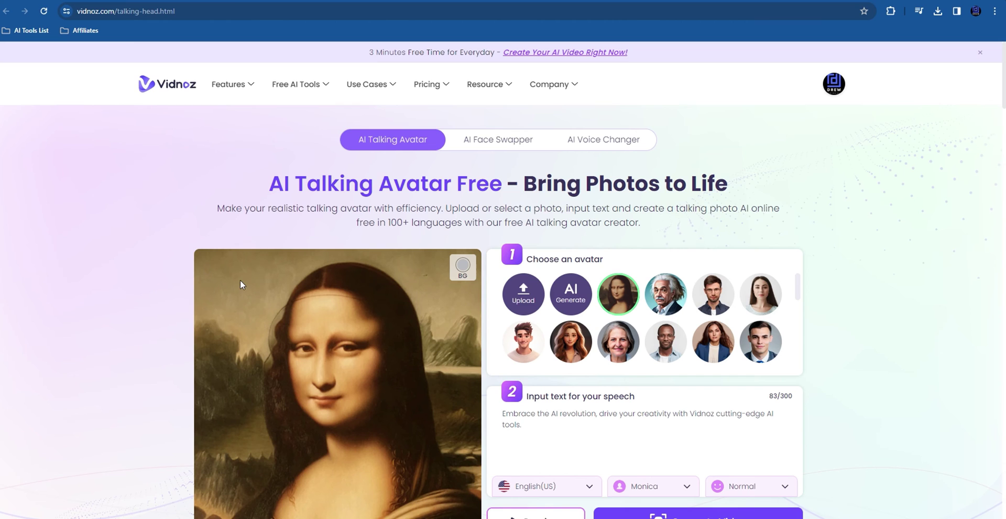
# Scroll the AI Talking Avatar page down and back up, with Mona Lisa still chosen
pyautogui.scroll(-7, 775, 297)
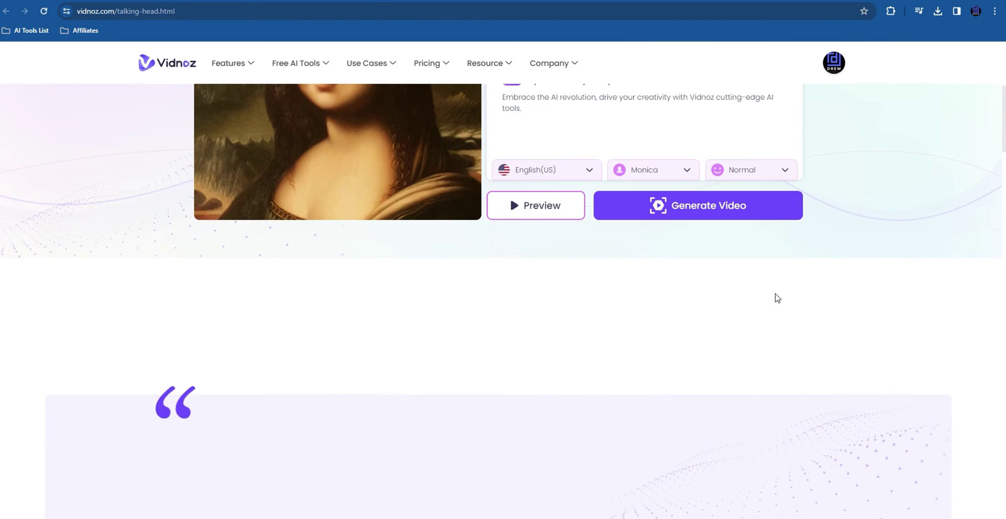
pyautogui.scroll(7, 770, 290)
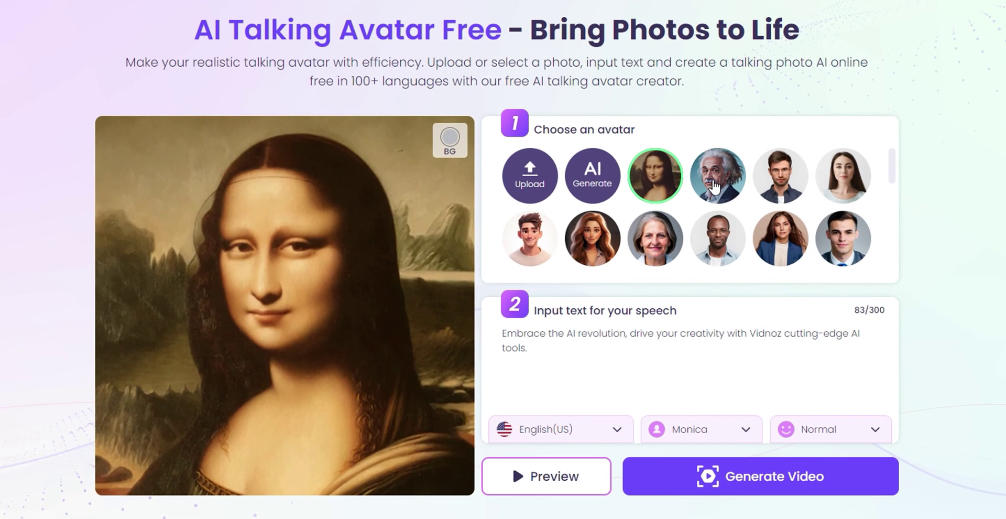
# Preview the stock avatars, from Einstein to the blue-suit woman, and choose the young man in a suit
pyautogui.click(715, 185)
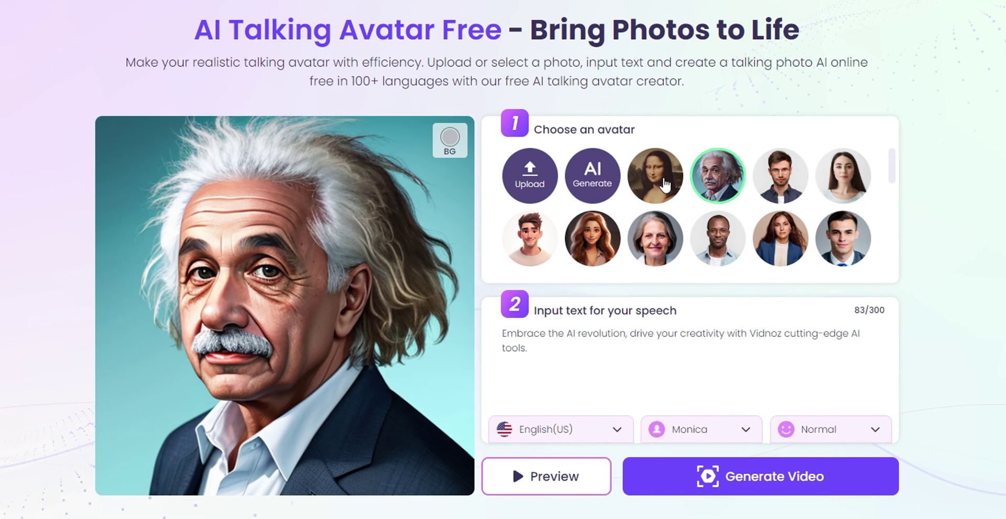
pyautogui.click(665, 185)
pyautogui.click(593, 239)
pyautogui.click(656, 238)
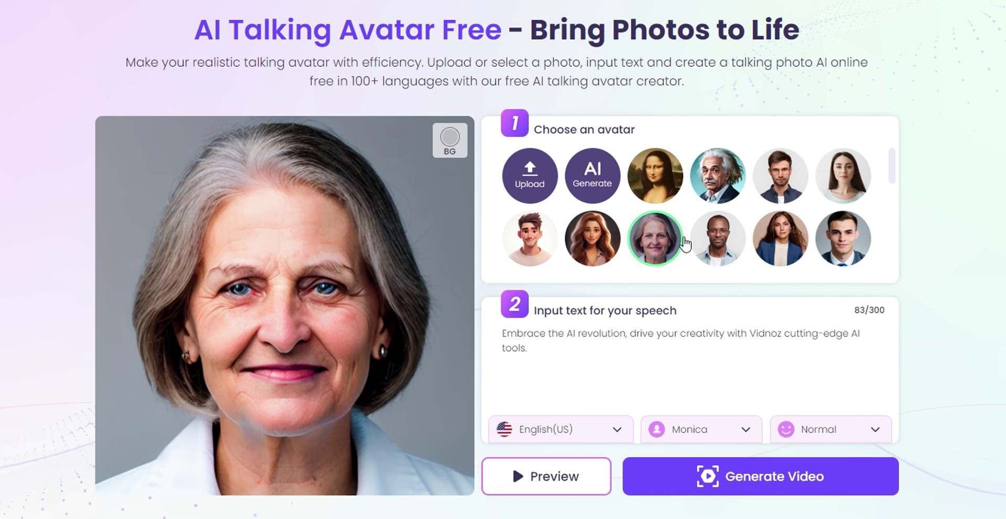
pyautogui.click(721, 240)
pyautogui.click(781, 239)
pyautogui.click(843, 238)
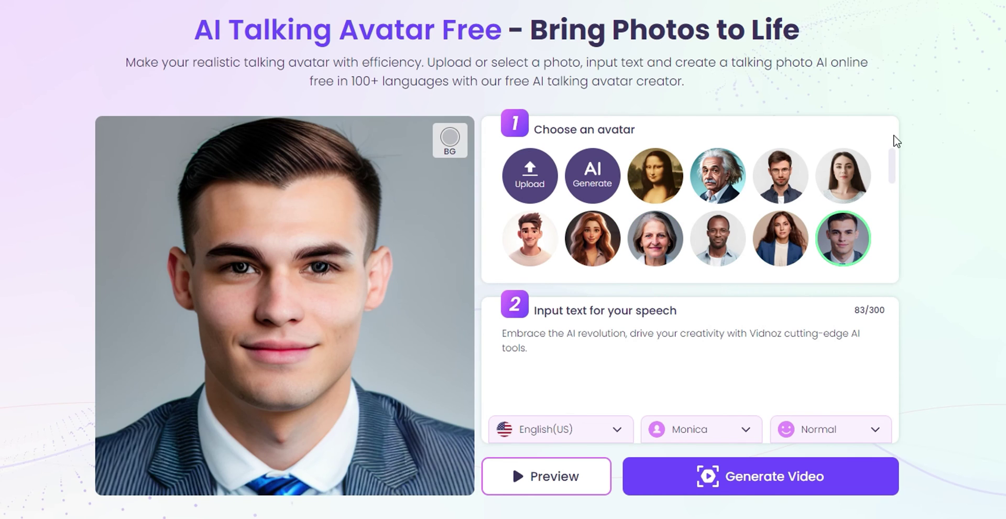
# Scroll the avatar grid up and down to review the remaining avatar choices
pyautogui.moveTo(893, 162); pyautogui.dragTo(886, 249)
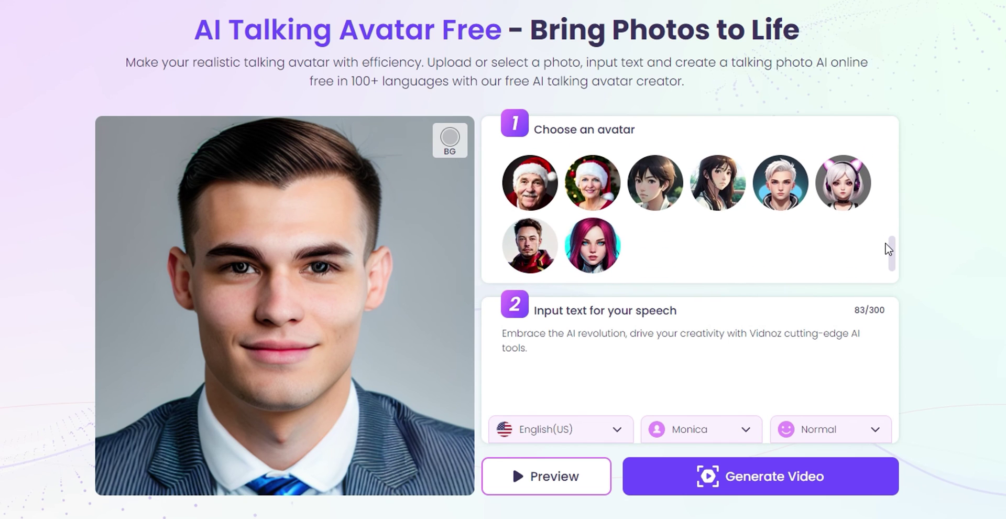
pyautogui.scroll(2, 888, 235)
pyautogui.scroll(2, 890, 225)
pyautogui.scroll(2, 891, 215)
pyautogui.scroll(1, 898, 210)
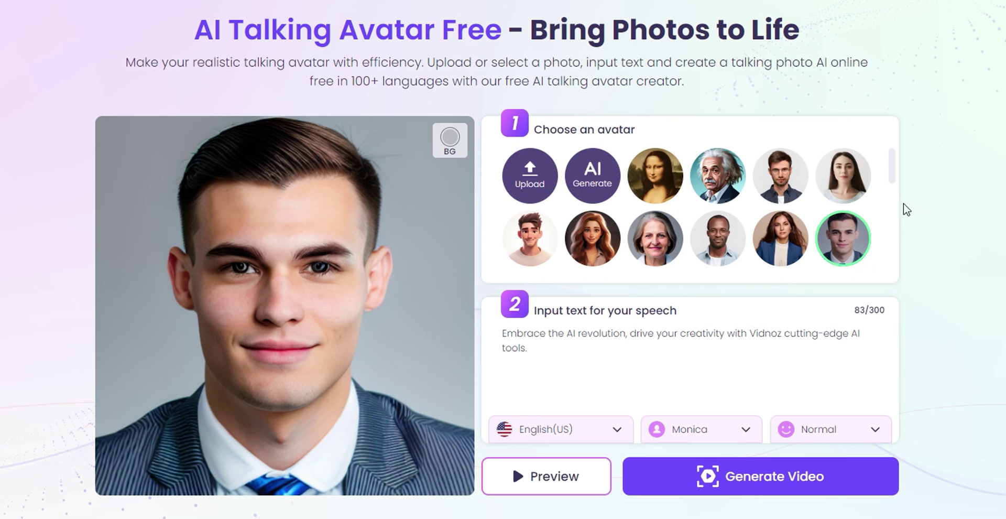
pyautogui.scroll(-2, 894, 184)
pyautogui.scroll(-2, 889, 218)
pyautogui.scroll(-2, 889, 231)
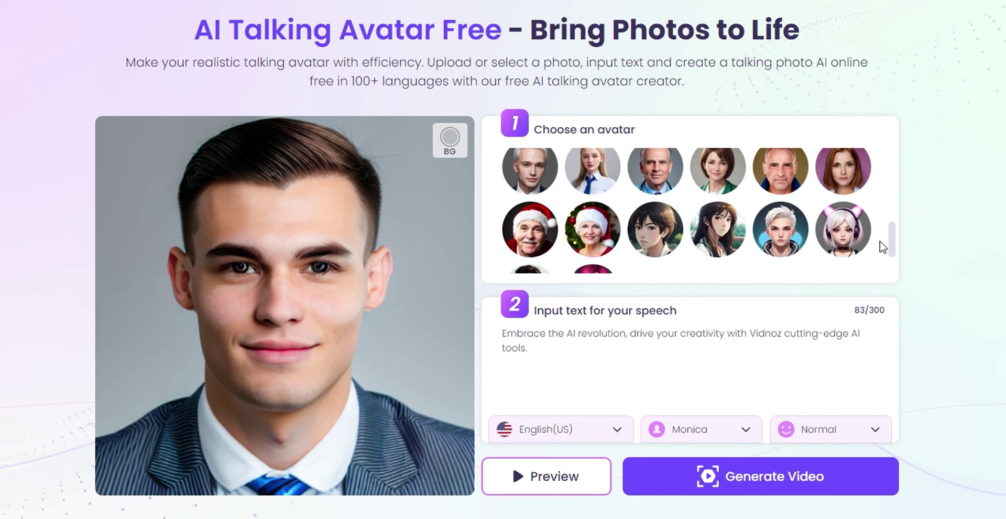
pyautogui.scroll(3, 884, 194)
pyautogui.scroll(2, 884, 194)
pyautogui.scroll(1, 849, 212)
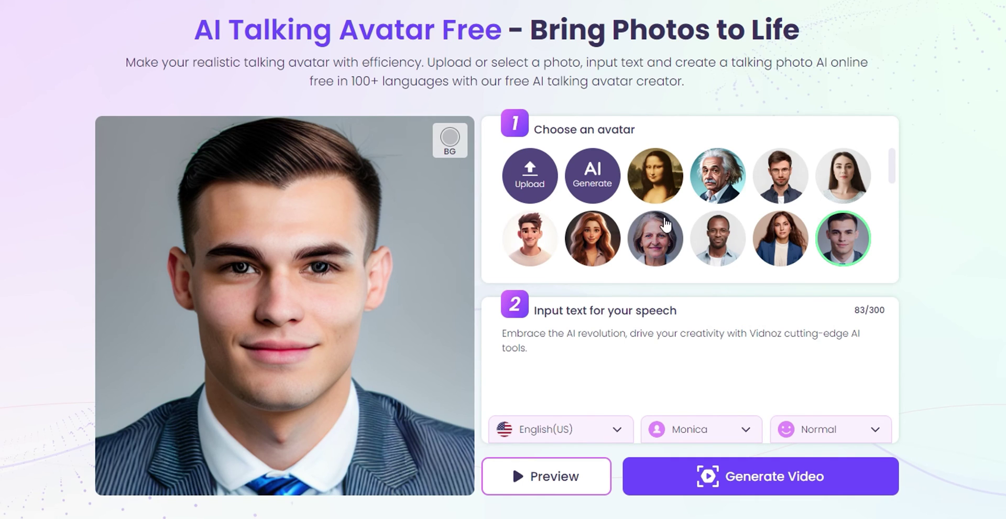
pyautogui.moveTo(530, 175)
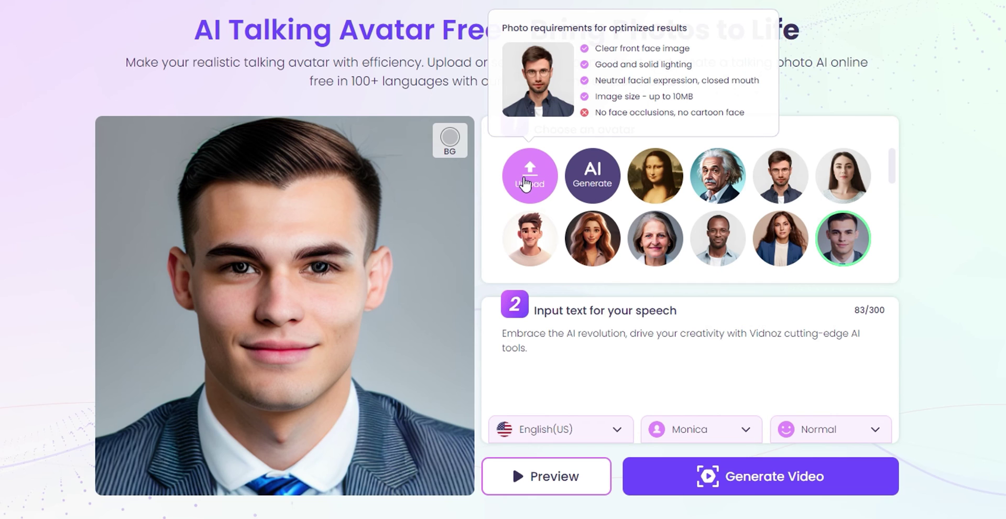
# Upload drake.jpg from the Downloads folder as the custom avatar photo
pyautogui.click(527, 181)
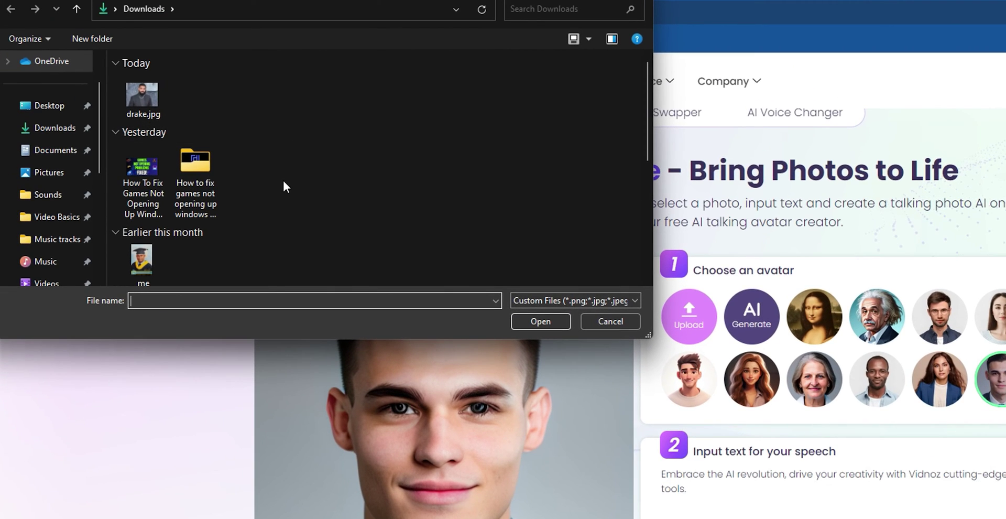
pyautogui.scroll(-2, 254, 191)
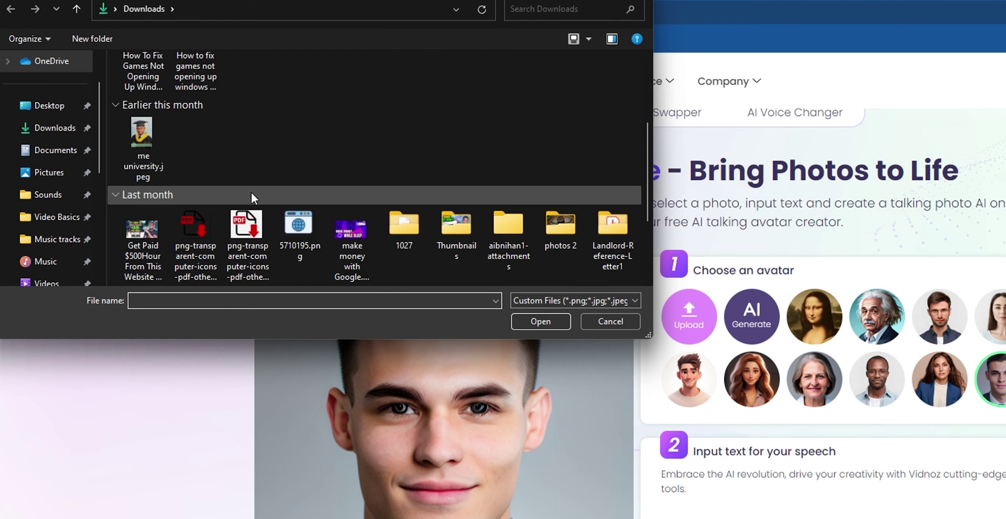
pyautogui.scroll(2, 250, 193)
pyautogui.click(144, 97)
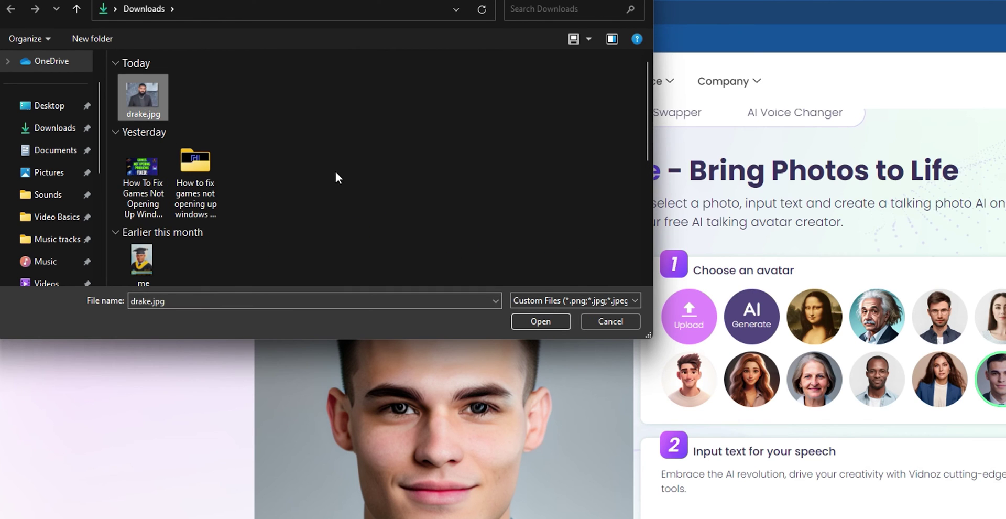
pyautogui.scroll(-2, 332, 184)
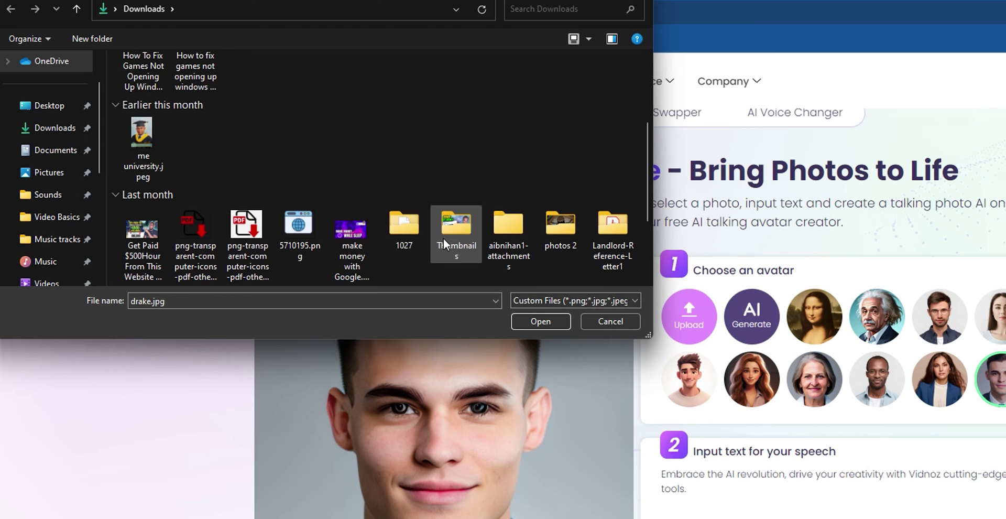
pyautogui.scroll(-2, 390, 235)
pyautogui.scroll(5, 362, 220)
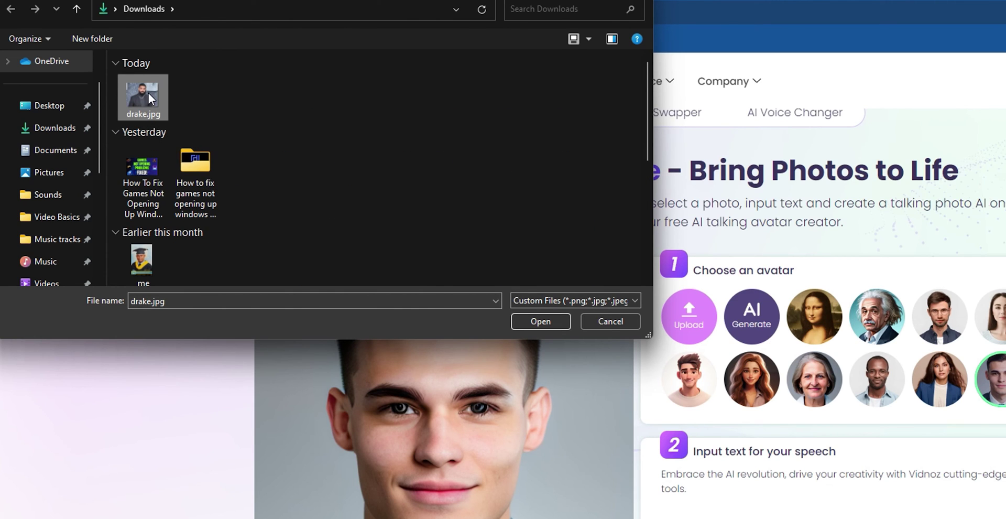
pyautogui.click(542, 321)
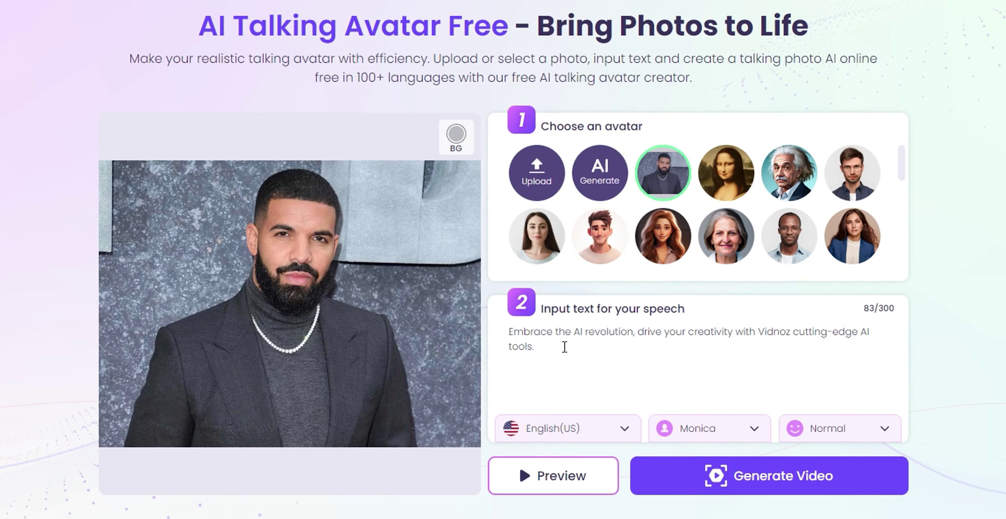
pyautogui.moveTo(546, 345); pyautogui.dragTo(503, 332)
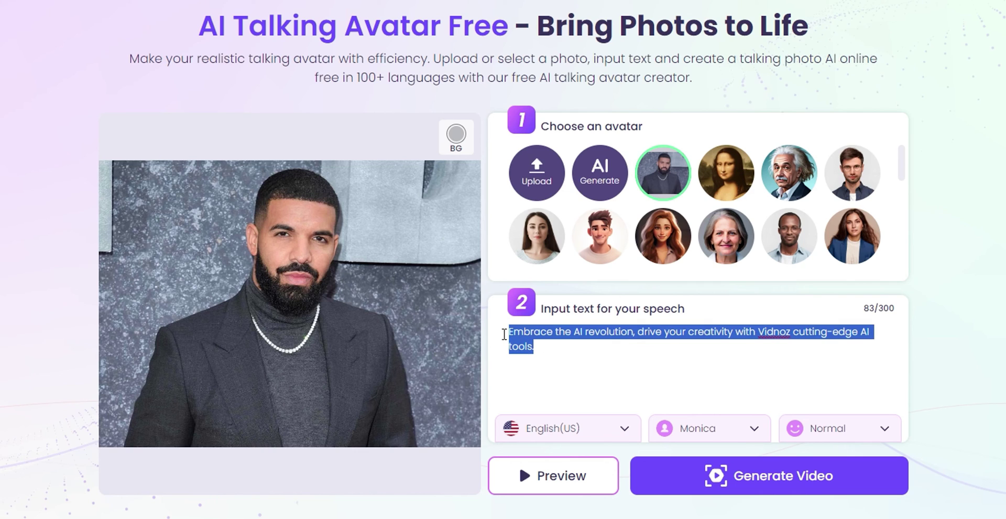
pyautogui.scroll(-1, 684, 370)
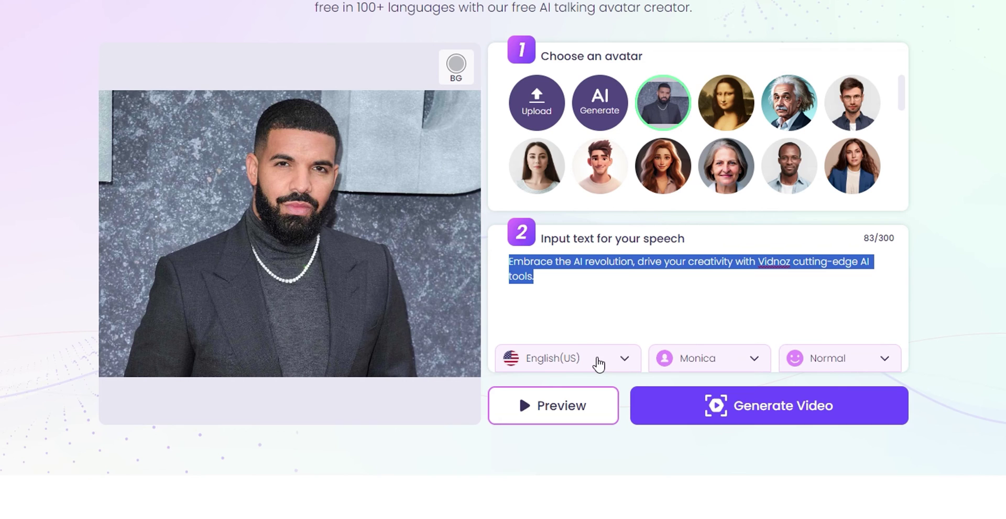
pyautogui.click(623, 358)
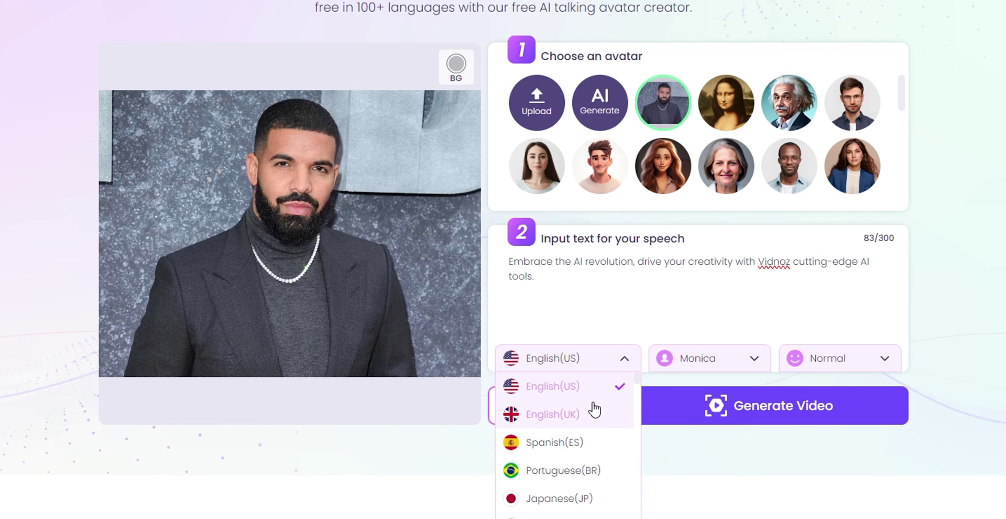
pyautogui.scroll(-2, 590, 422)
pyautogui.scroll(-3, 581, 419)
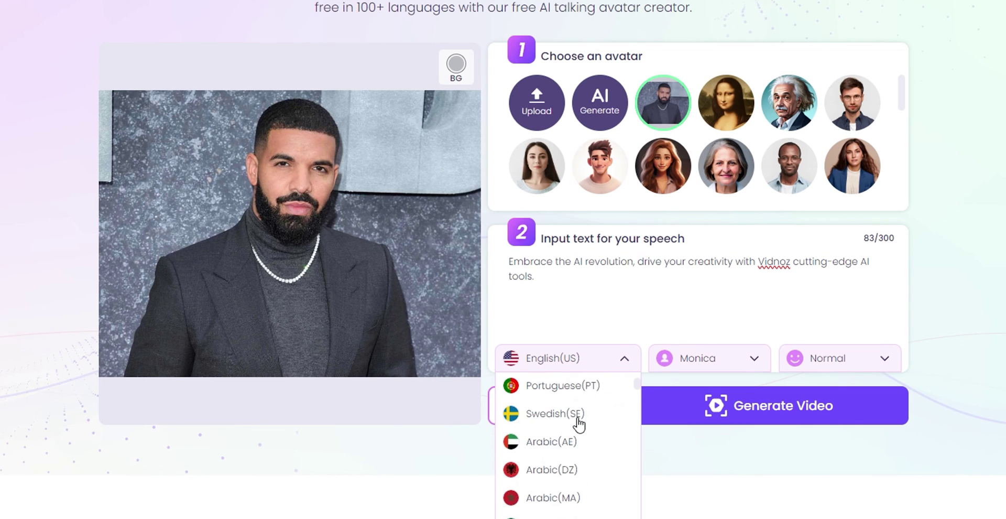
pyautogui.scroll(-3, 577, 417)
pyautogui.scroll(-1, 573, 413)
pyautogui.scroll(-3, 573, 412)
pyautogui.scroll(-3, 576, 420)
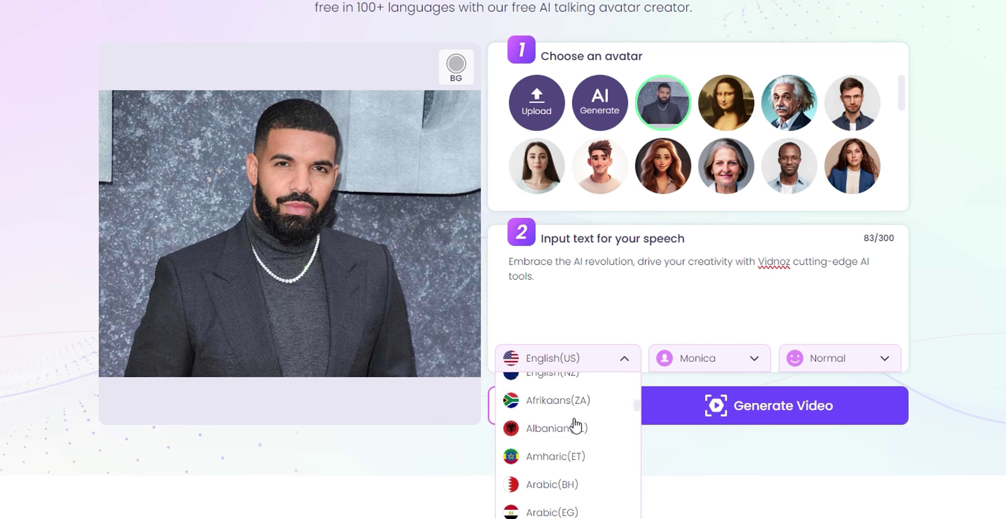
pyautogui.scroll(-3, 577, 435)
pyautogui.scroll(-3, 584, 448)
pyautogui.scroll(-3, 592, 461)
pyautogui.scroll(-3, 595, 475)
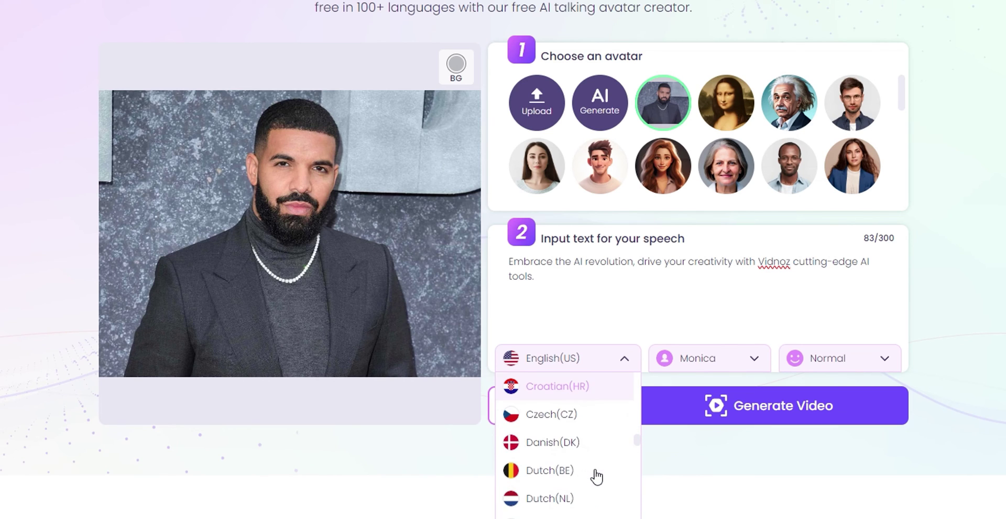
pyautogui.scroll(-3, 595, 474)
pyautogui.scroll(-3, 595, 476)
pyautogui.scroll(-3, 597, 480)
pyautogui.scroll(-3, 595, 489)
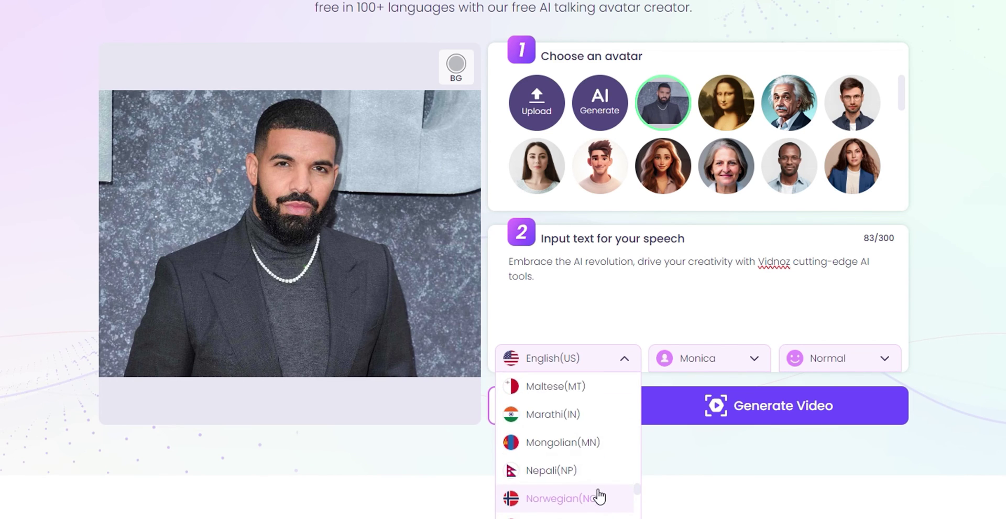
pyautogui.scroll(-3, 596, 494)
pyautogui.scroll(-3, 597, 497)
pyautogui.scroll(-3, 595, 500)
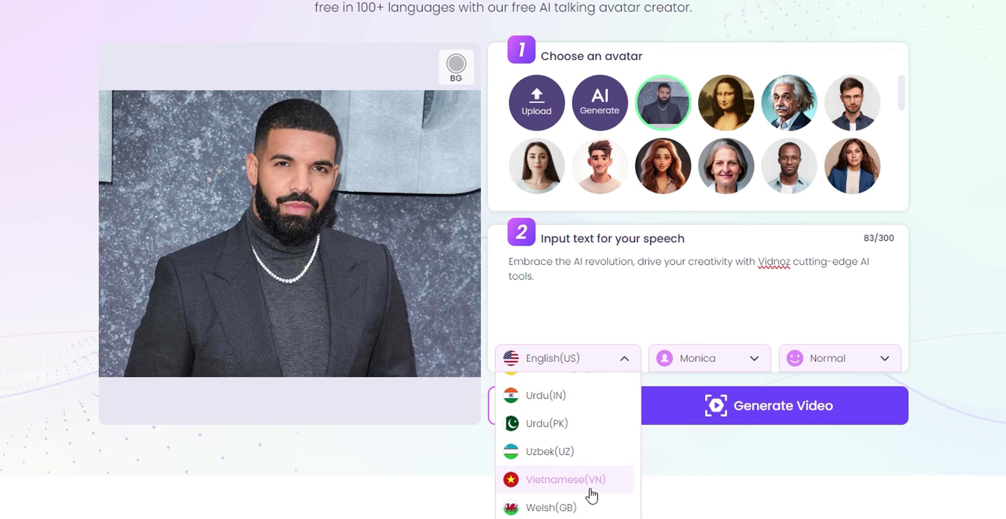
pyautogui.scroll(5, 592, 496)
pyautogui.scroll(5, 588, 456)
pyautogui.scroll(5, 573, 420)
pyautogui.scroll(5, 545, 388)
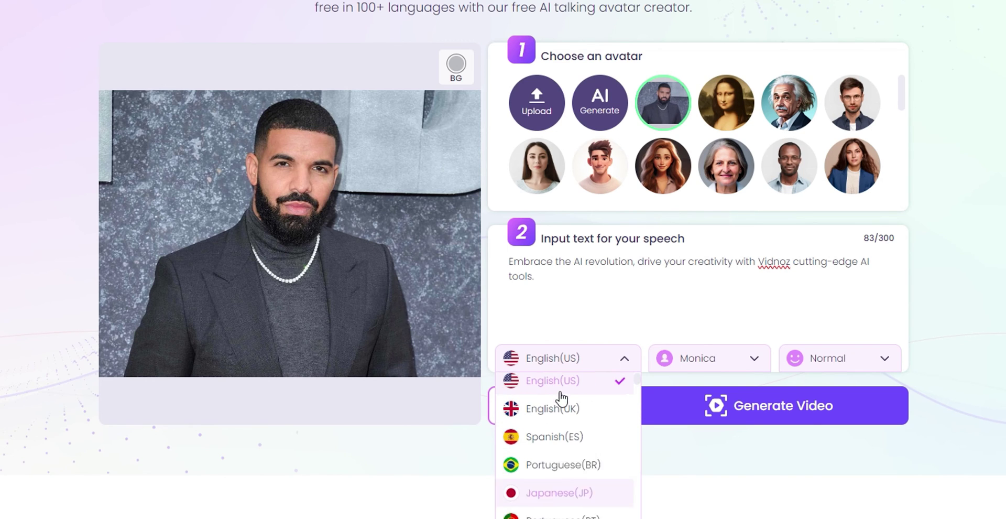
pyautogui.scroll(1, 562, 396)
# Keep English (US), pick the male voice Eric, check emotions, and select the speech text
pyautogui.click(553, 397)
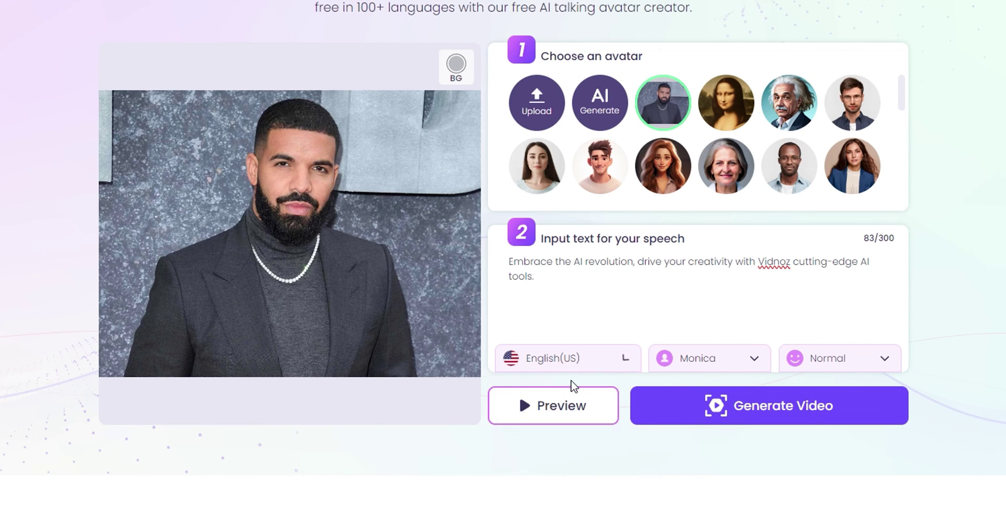
pyautogui.click(739, 365)
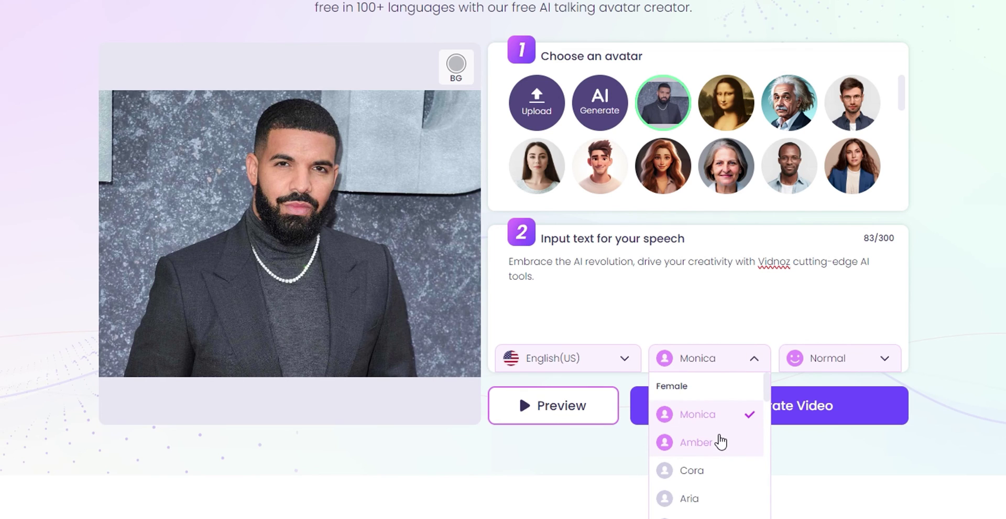
pyautogui.scroll(-5, 708, 440)
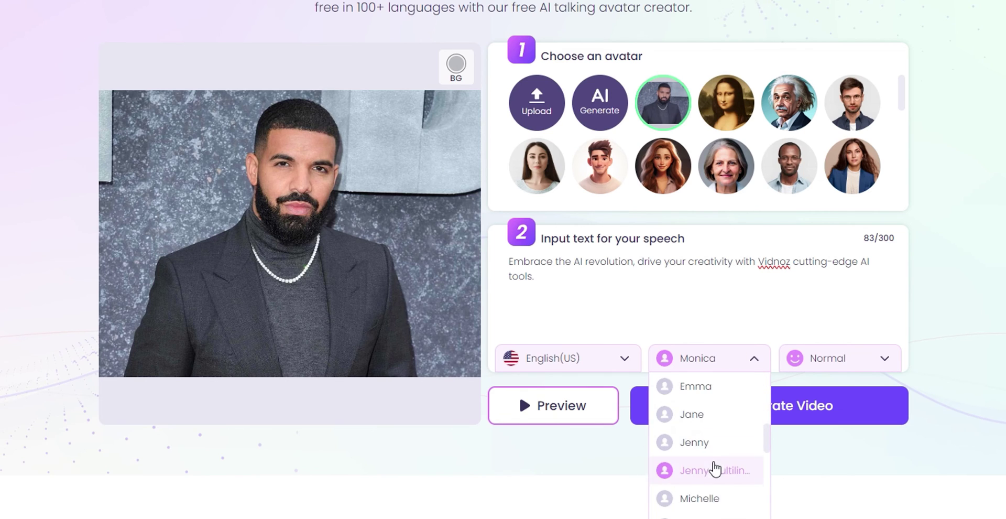
pyautogui.scroll(-2, 715, 468)
pyautogui.scroll(-2, 716, 470)
pyautogui.scroll(-1, 715, 473)
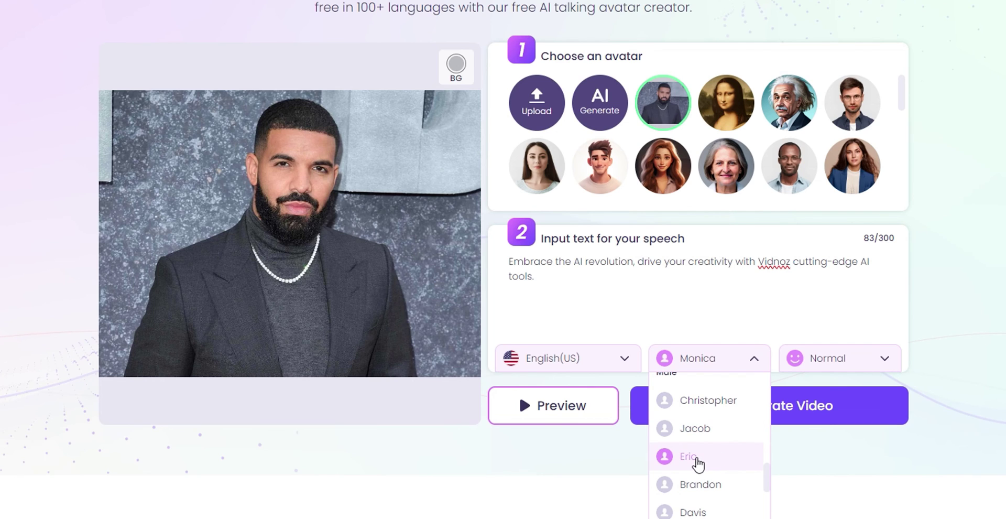
pyautogui.click(697, 458)
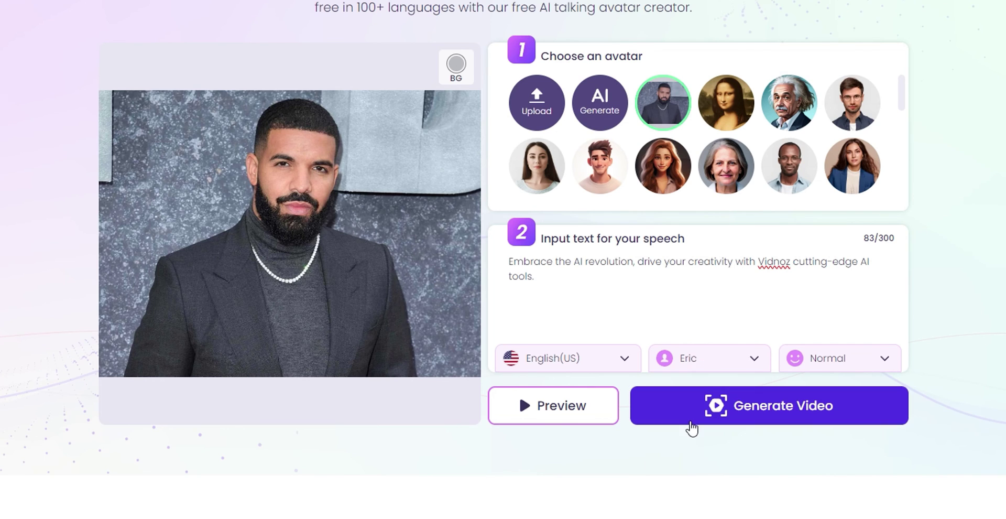
pyautogui.click(862, 364)
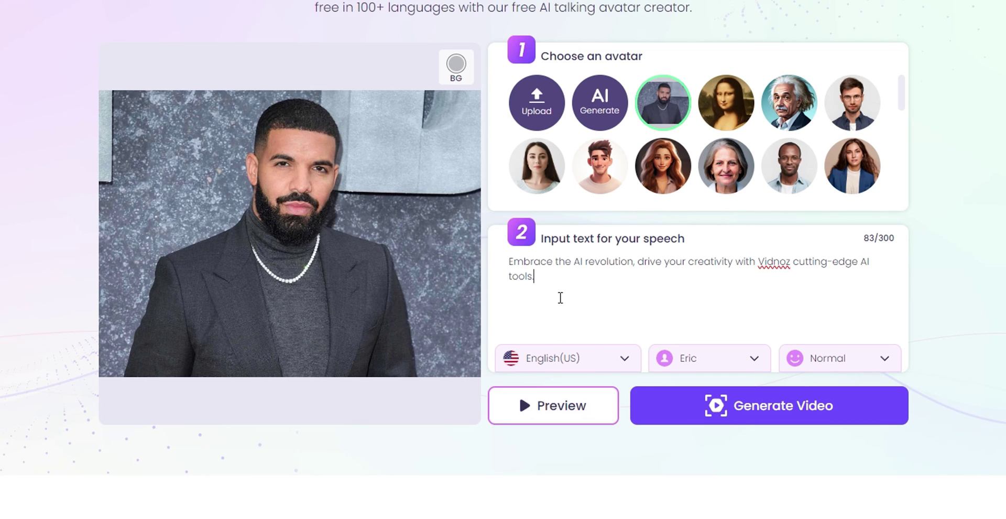
pyautogui.moveTo(557, 294); pyautogui.dragTo(503, 265)
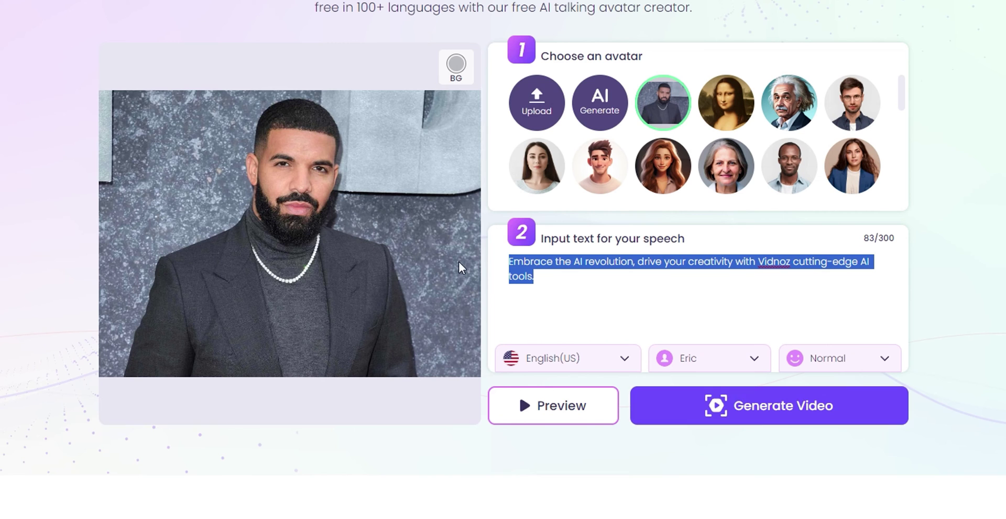
# Generate the 8-second Talking Photo video of the bearded man
pyautogui.click(783, 417)
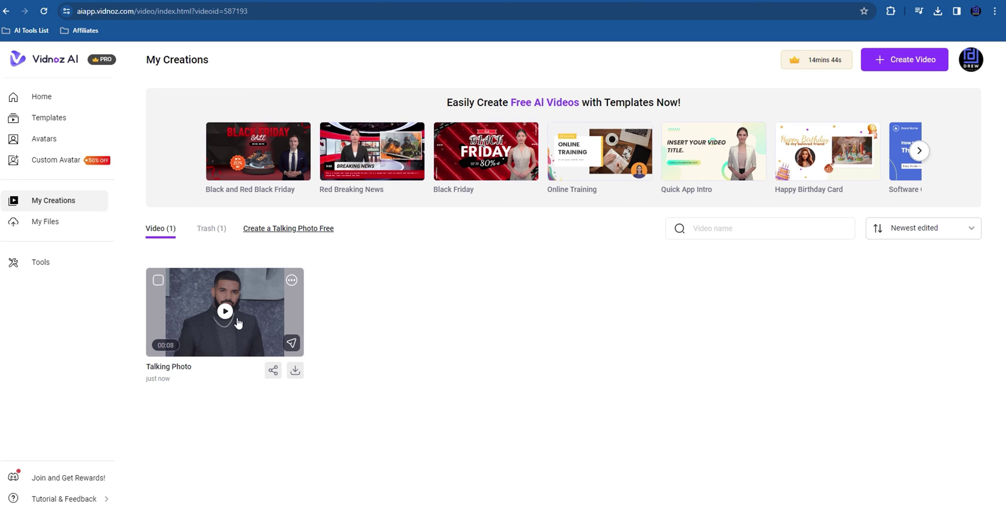
# Play the Talking Photo preview, then download it as a 1080p MP4
pyautogui.click(236, 318)
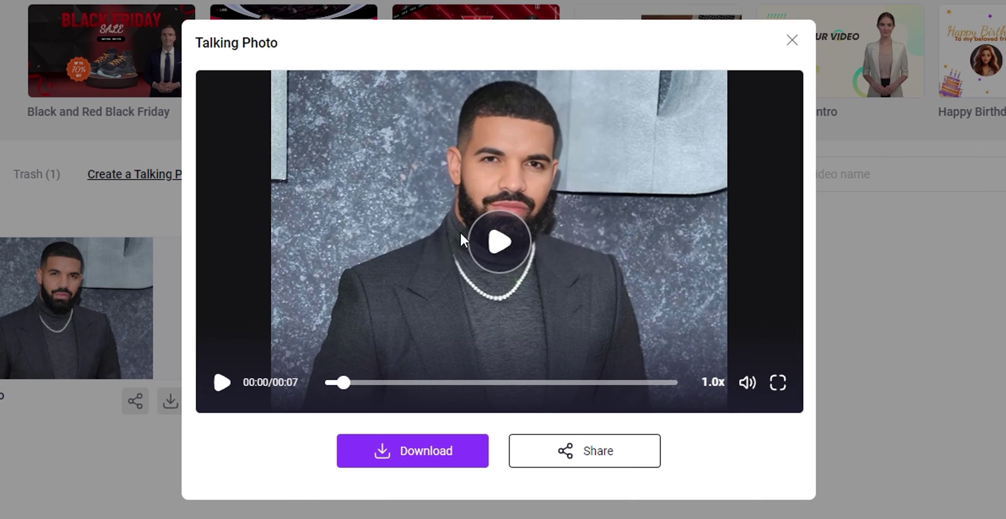
pyautogui.click(499, 244)
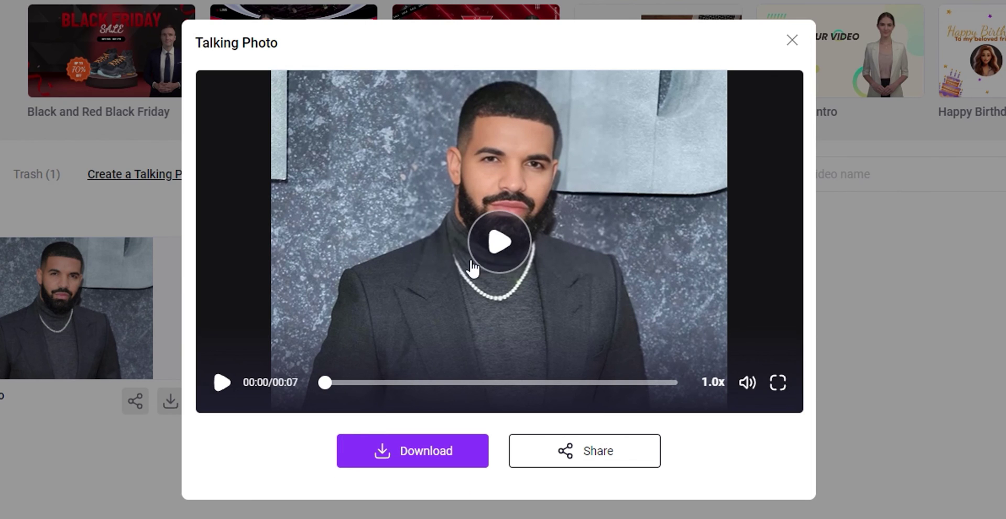
pyautogui.click(413, 413)
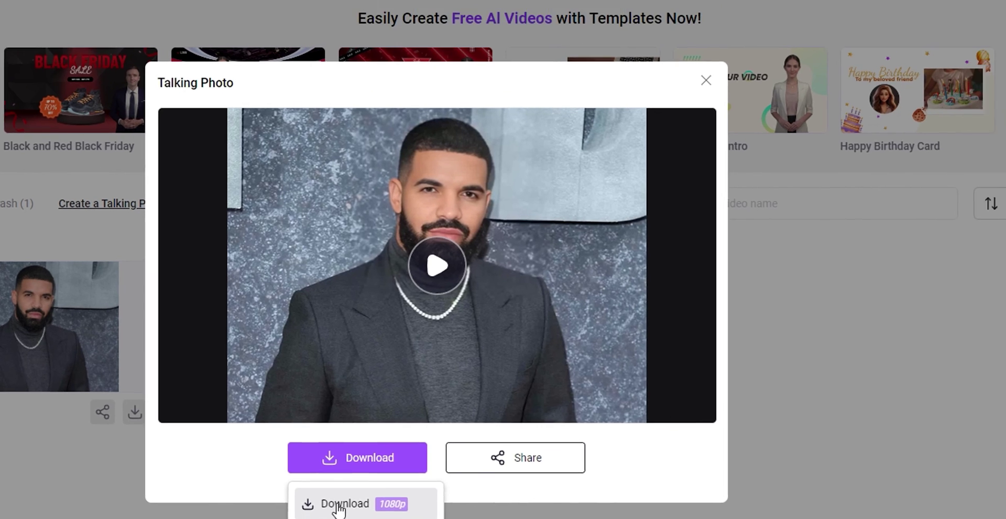
pyautogui.click(339, 504)
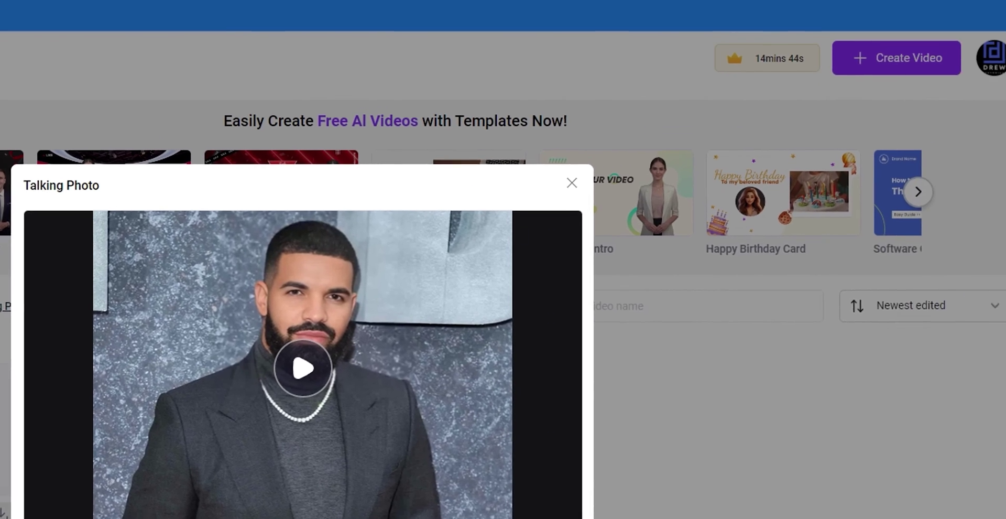
pyautogui.moveTo(797, 54)
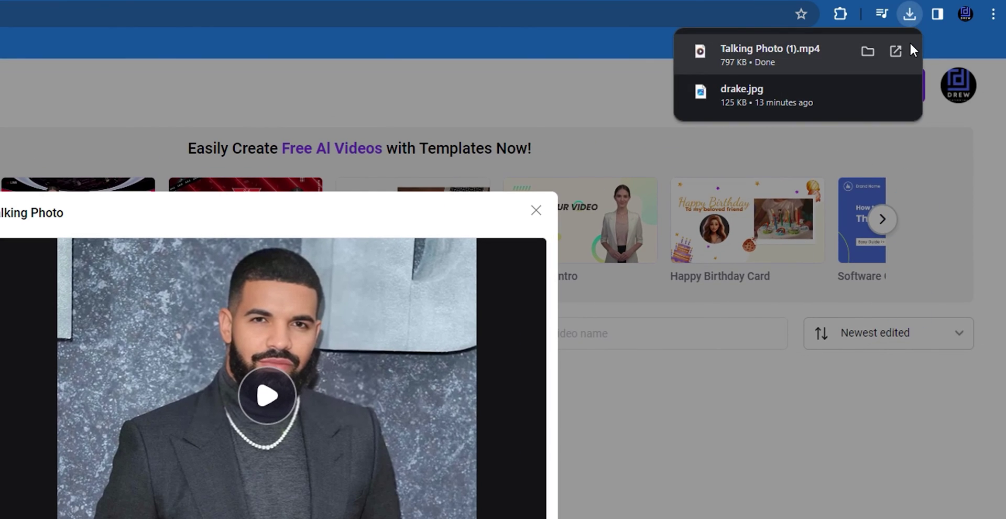
# Play Talking Photo (1).mp4 from the Downloads folder in VLC media player
pyautogui.click(867, 52)
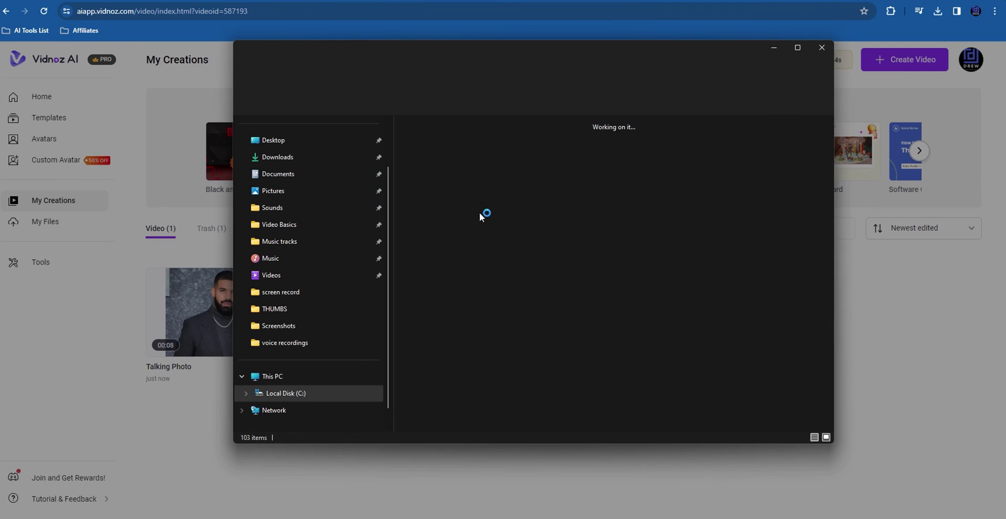
pyautogui.rightClick(460, 139)
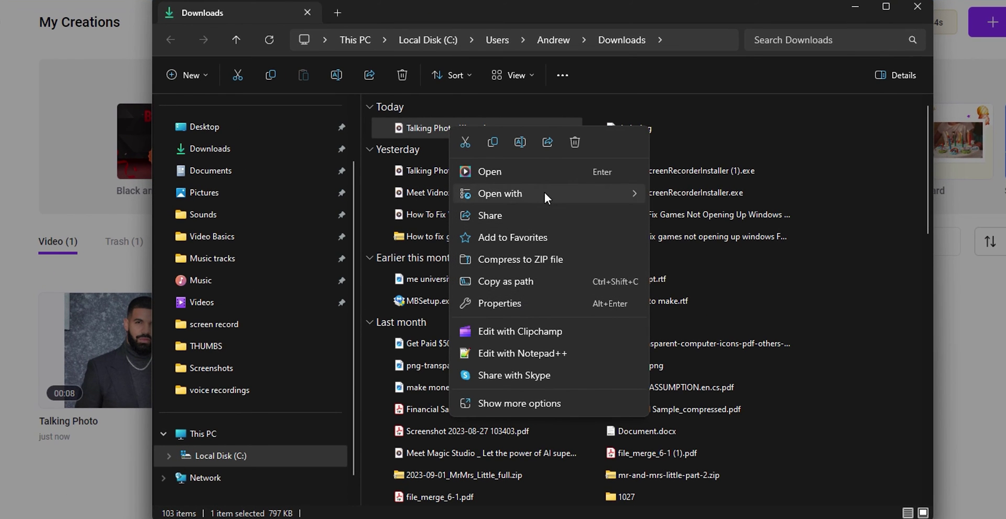
pyautogui.moveTo(500, 194)
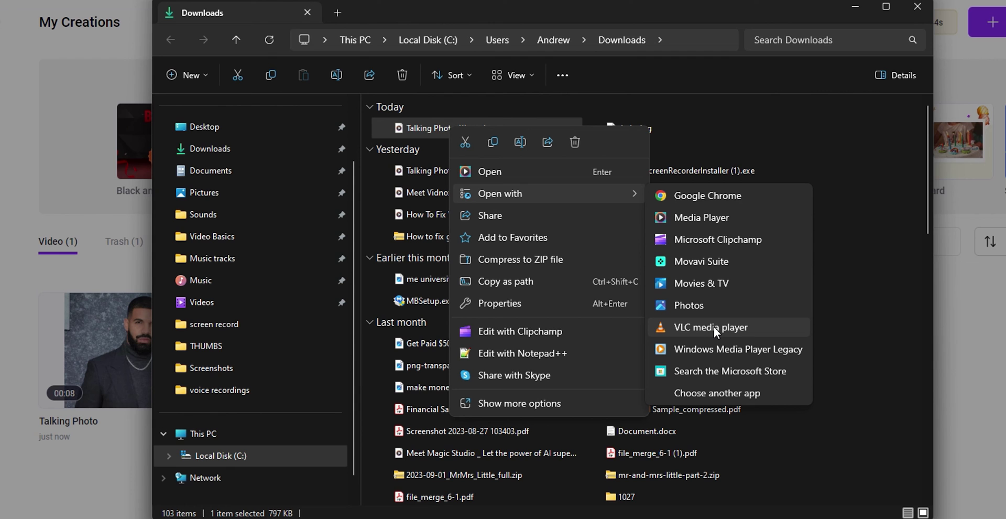
pyautogui.click(713, 326)
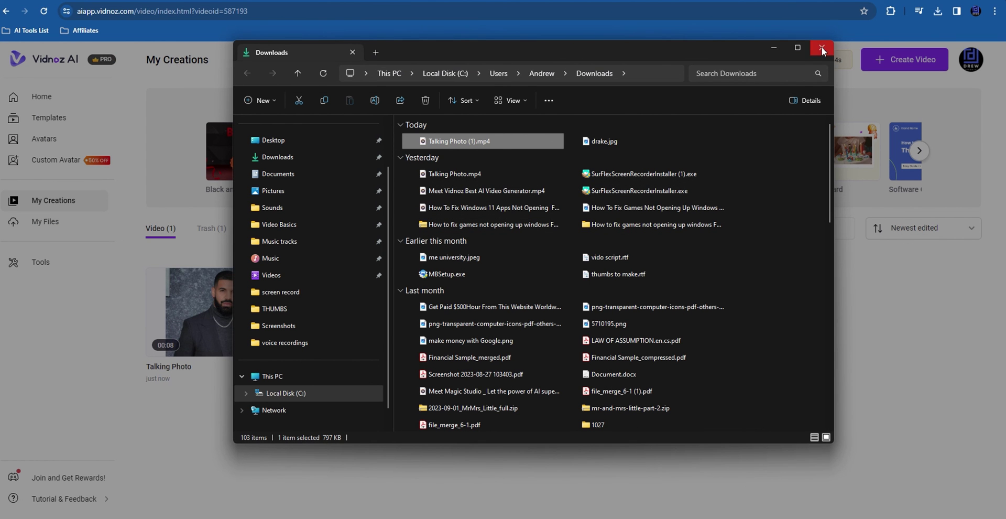
# Close the File Explorer Downloads window to get back to the Talking Photo preview
pyautogui.click(822, 47)
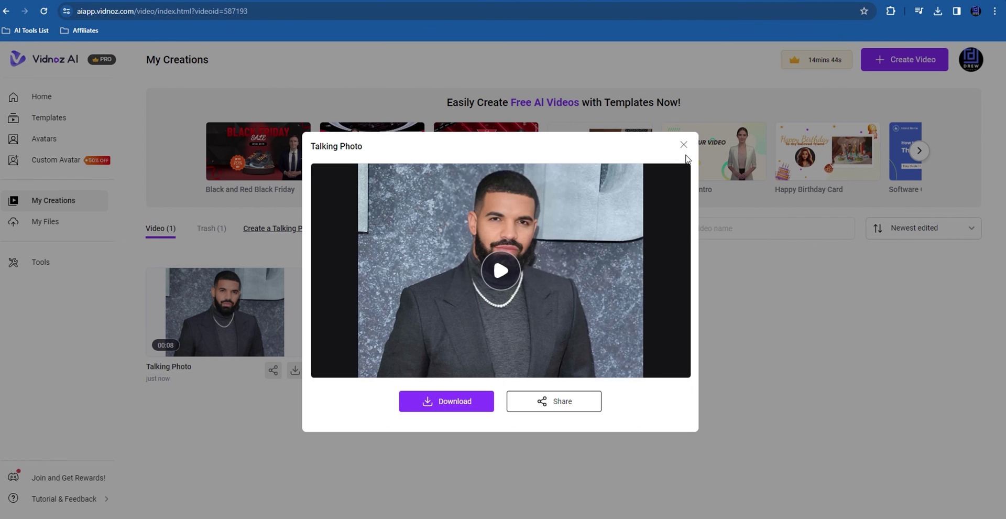